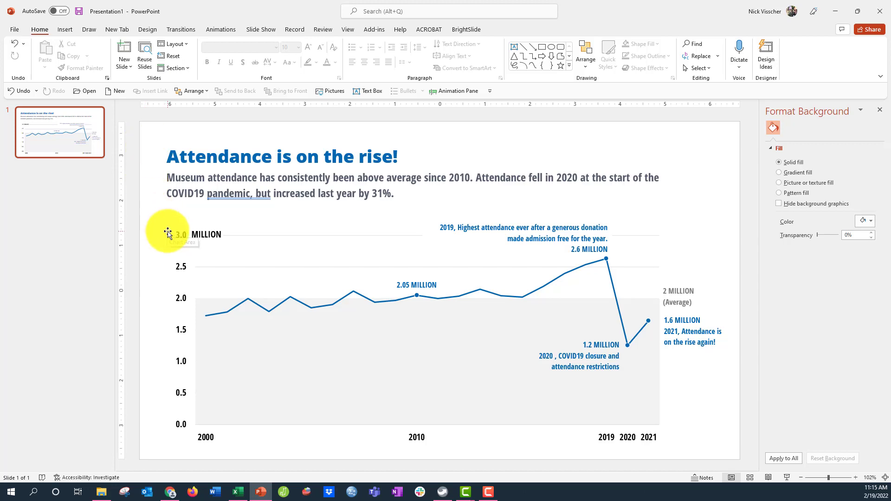
Step: Switch to the Attendance Chart workbook in Excel and enter the header YEAR in cell A1
{"action": "left_click", "coordinate": [242, 492]}
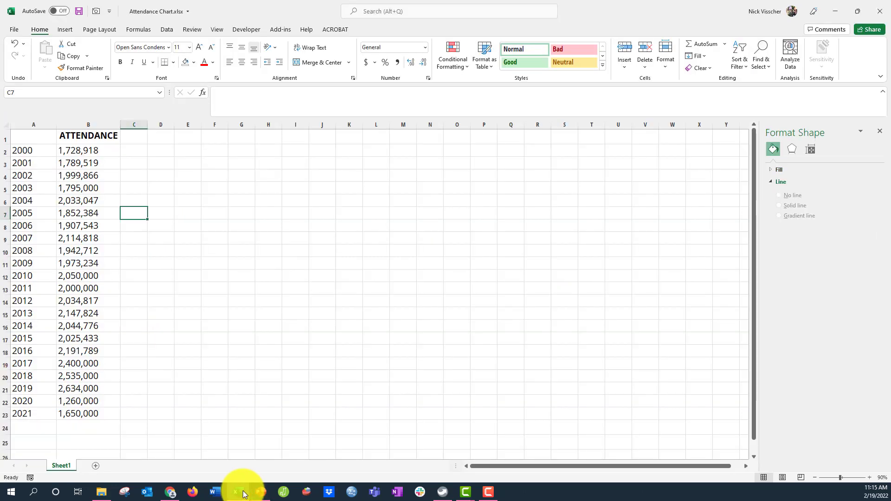
{"action": "left_click", "coordinate": [295, 351]}
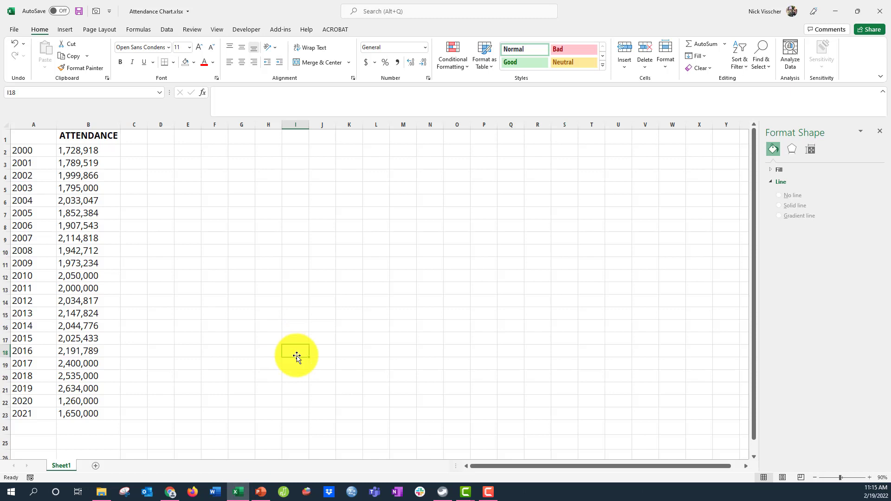
{"action": "left_click", "coordinate": [135, 135]}
{"action": "left_click", "coordinate": [160, 134]}
{"action": "left_click", "coordinate": [190, 133]}
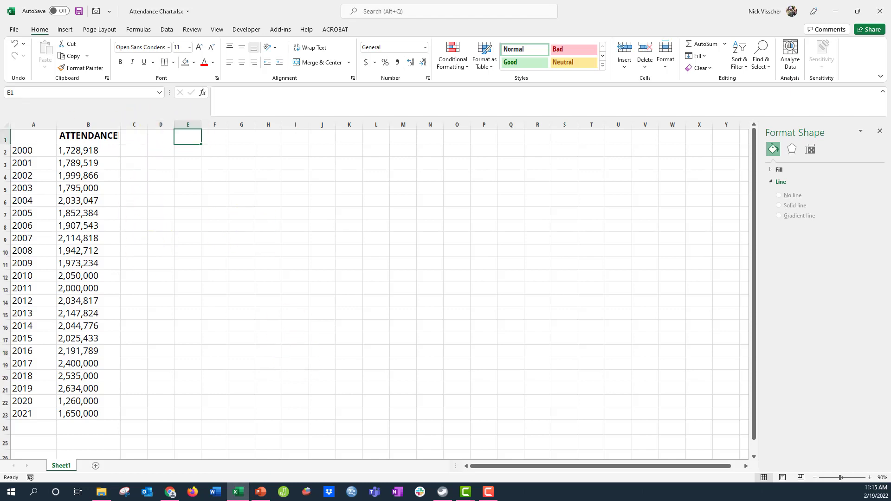
{"action": "left_click", "coordinate": [20, 134]}
{"action": "type", "text": "YE"}
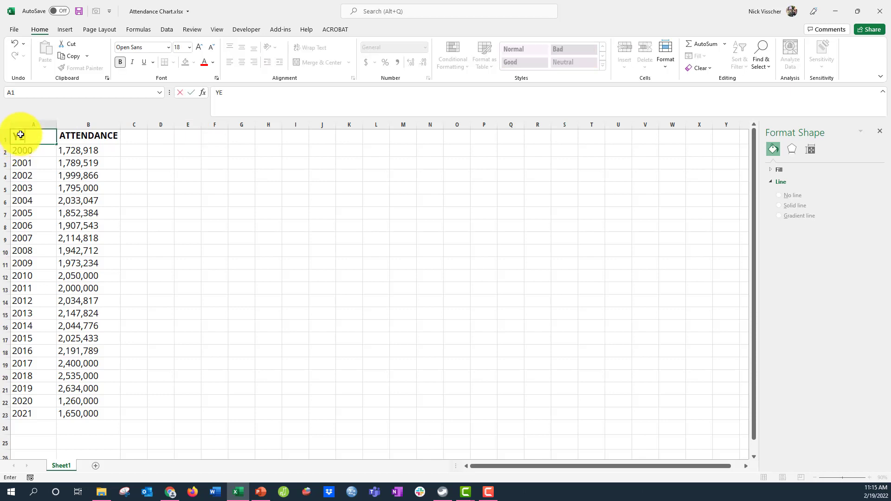
{"action": "type", "text": "AR"}
{"action": "key", "text": "Return"}
Step: Copy the YEAR header's formatting to the ATTENDANCE header and autofit the width of column B
{"action": "left_click_drag", "start_coordinate": [20, 134], "coordinate": [80, 135]}
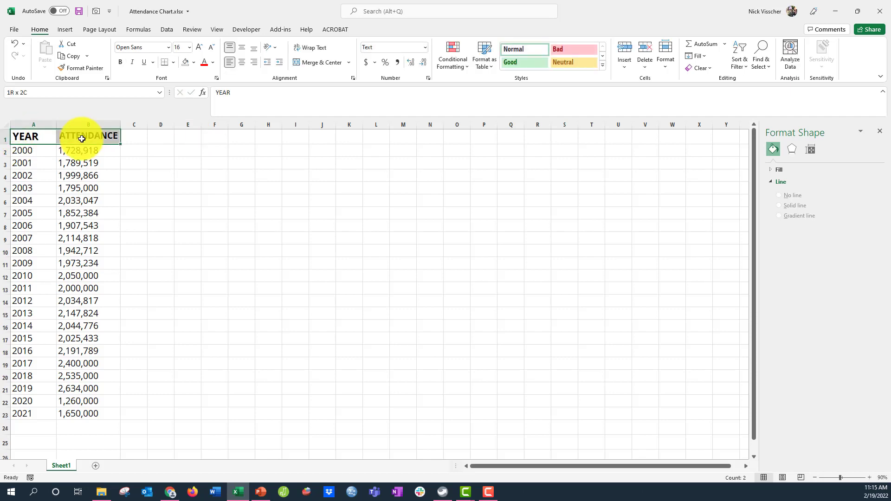
{"action": "left_click", "coordinate": [77, 68]}
{"action": "left_click", "coordinate": [82, 136]}
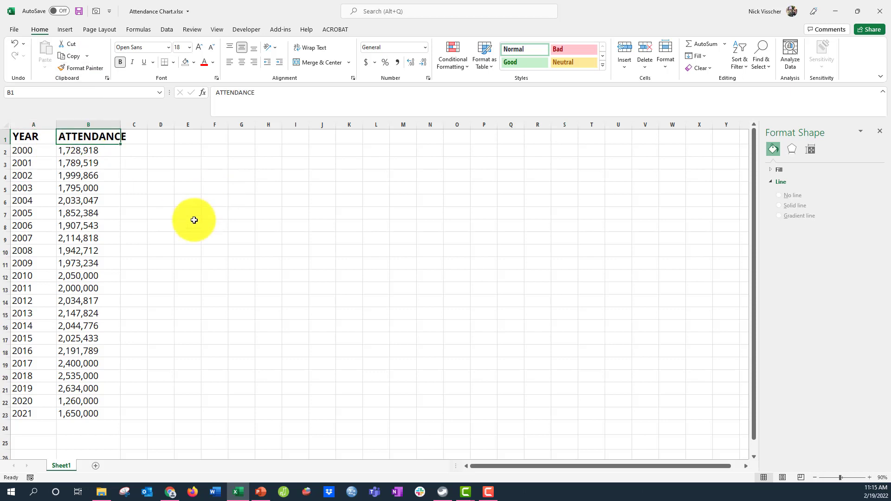
{"action": "left_click", "coordinate": [190, 223]}
{"action": "double_click", "coordinate": [120, 125]}
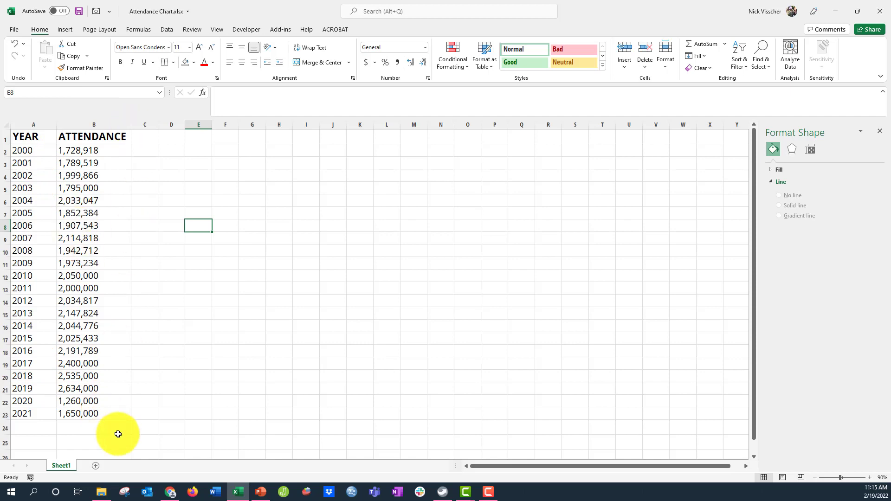
Step: Insert a basic 2-D line chart from the year and attendance data in A1:B23
{"action": "left_click", "coordinate": [37, 152]}
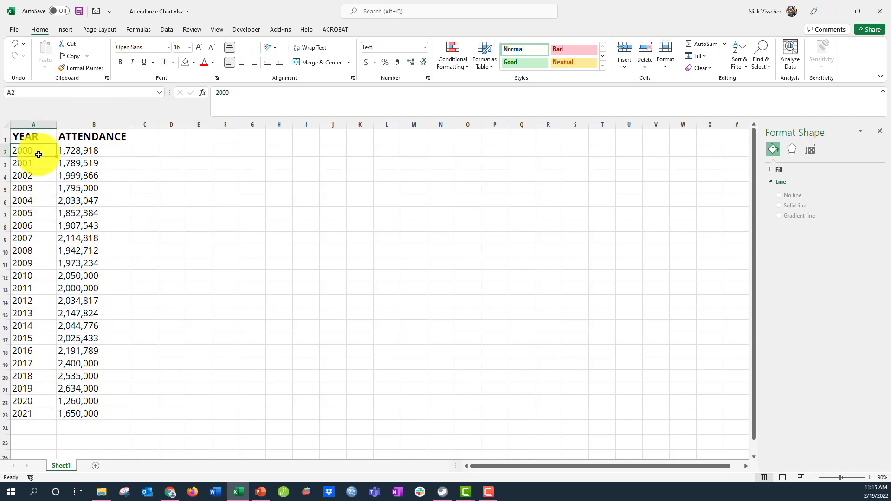
{"action": "left_click", "coordinate": [44, 418]}
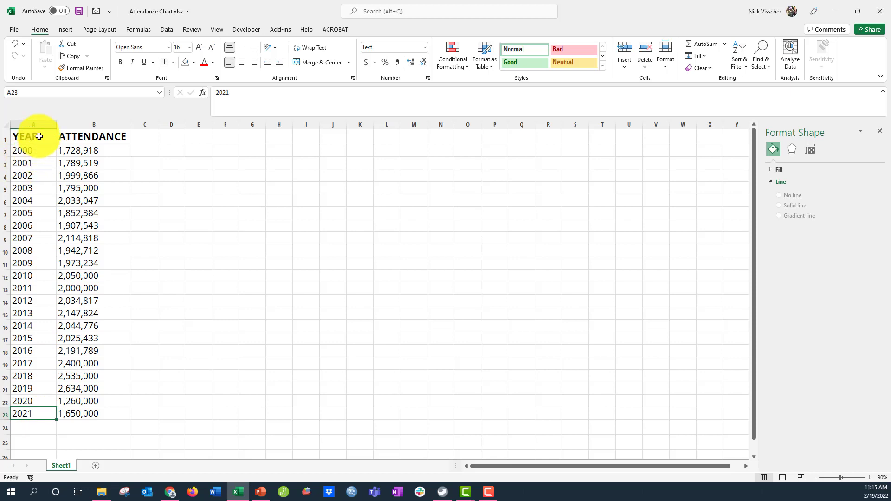
{"action": "left_click_drag", "start_coordinate": [39, 136], "coordinate": [110, 413]}
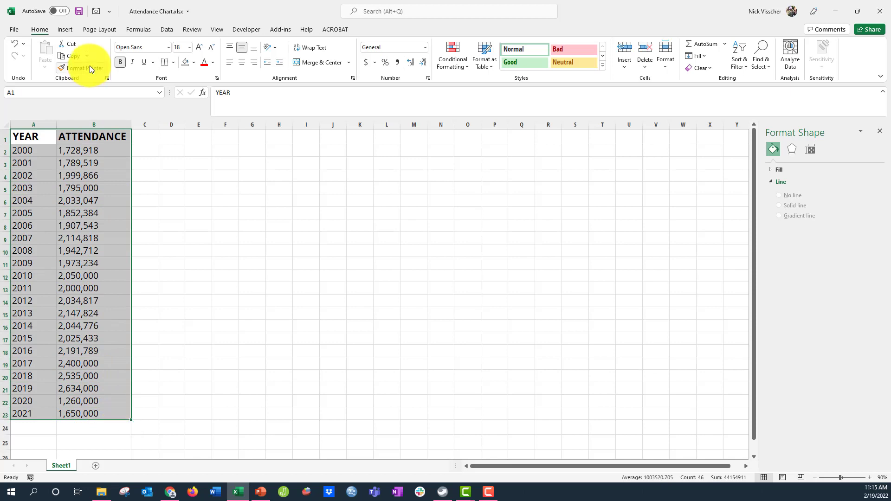
{"action": "left_click", "coordinate": [71, 30]}
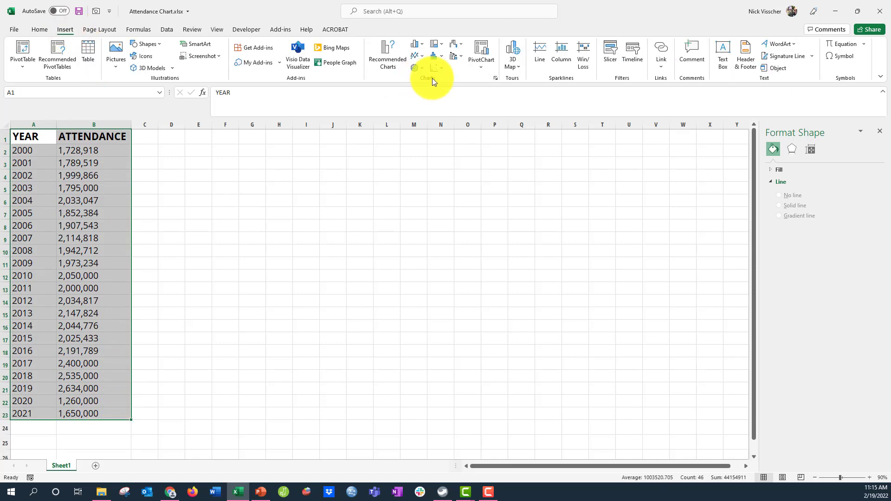
{"action": "left_click", "coordinate": [424, 54]}
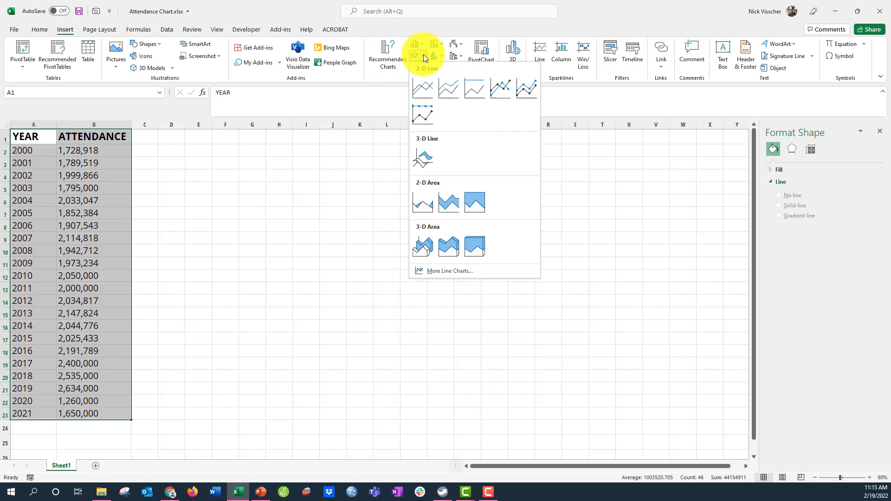
{"action": "left_click", "coordinate": [426, 84]}
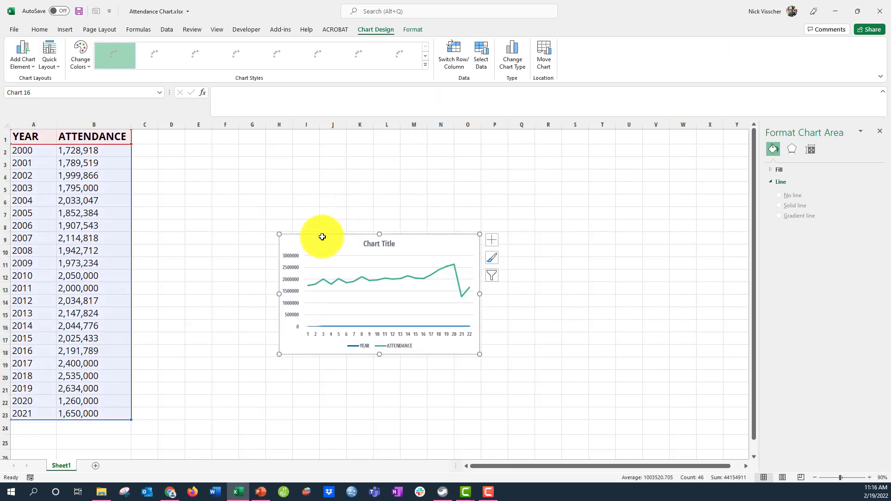
Step: Move the chart beside the data, starting near D3, and enlarge it to reach about column Q and row 23
{"action": "left_click_drag", "start_coordinate": [322, 237], "coordinate": [215, 163]}
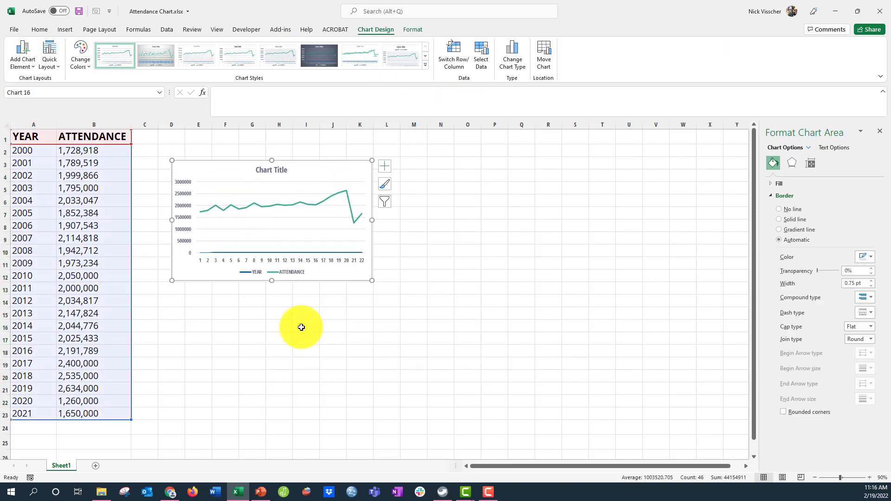
{"action": "left_click_drag", "start_coordinate": [271, 280], "coordinate": [265, 414]}
{"action": "left_click_drag", "start_coordinate": [372, 287], "coordinate": [521, 254]}
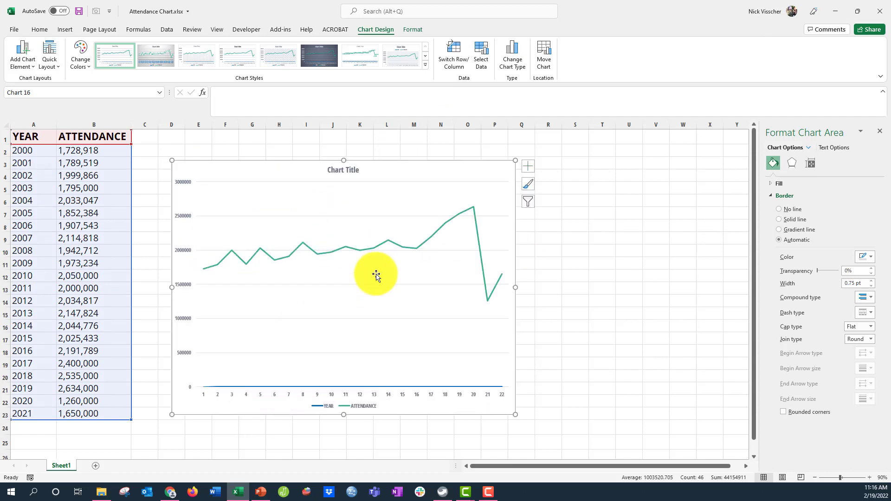
Step: Examine the chart's attendance line, legend and year line to see which worksheet cells each series plots
{"action": "left_click", "coordinate": [244, 261]}
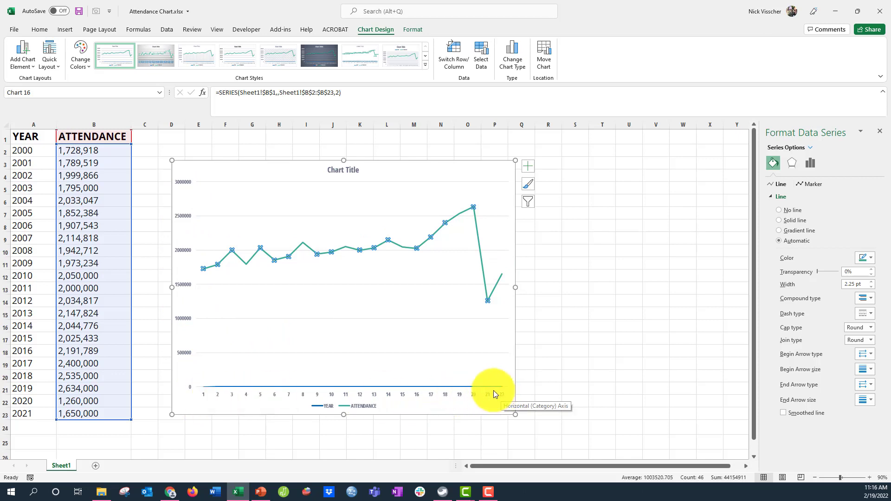
{"action": "left_click", "coordinate": [366, 403]}
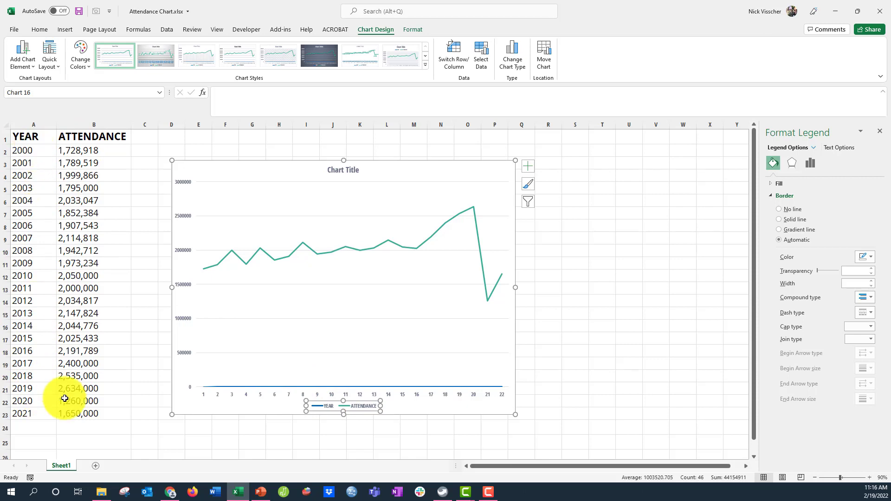
{"action": "left_click", "coordinate": [264, 386]}
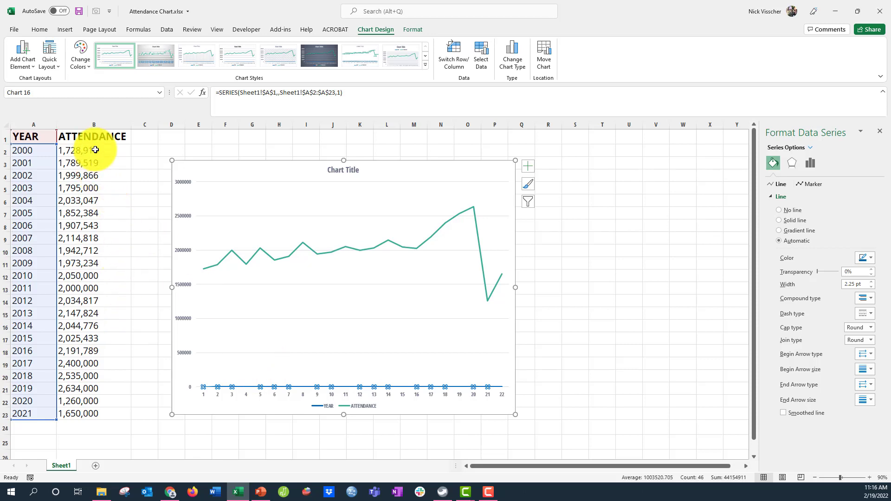
{"action": "left_click", "coordinate": [39, 150]}
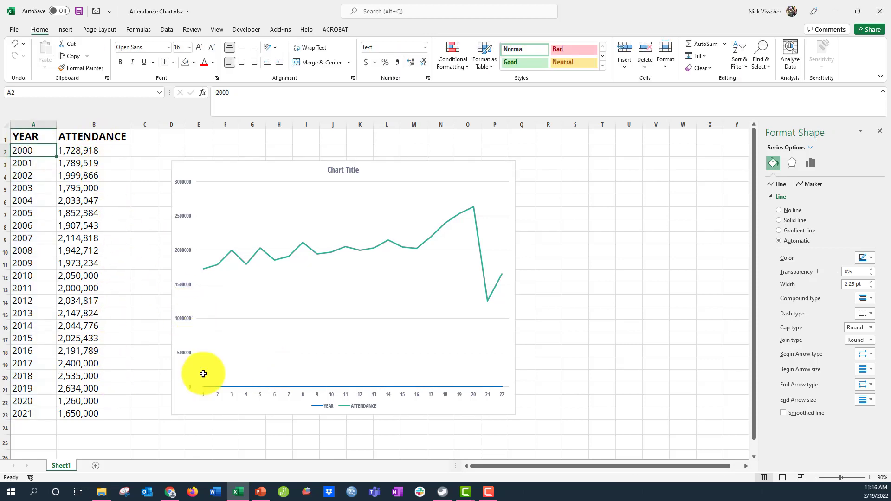
{"action": "left_click", "coordinate": [210, 388]}
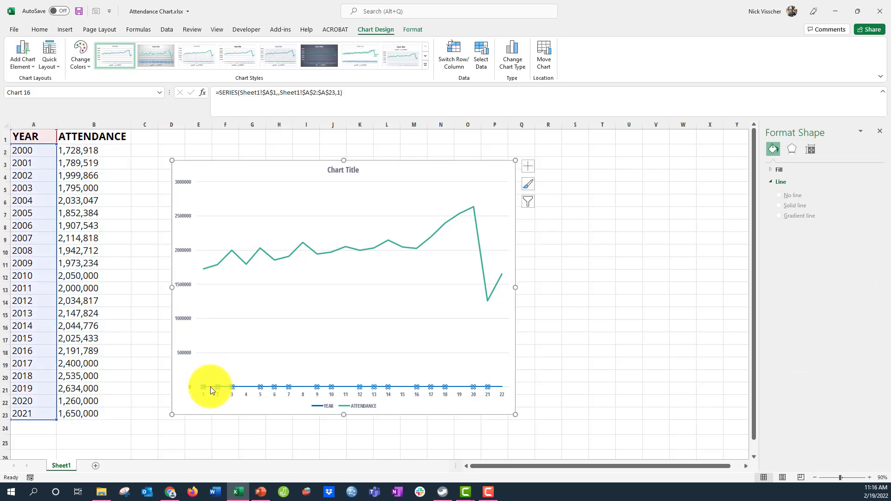
Step: Move the chart closer to the data so its upper-left corner sits near cell D2, and deselect it
{"action": "left_click", "coordinate": [229, 162]}
{"action": "left_click_drag", "start_coordinate": [229, 162], "coordinate": [214, 145]}
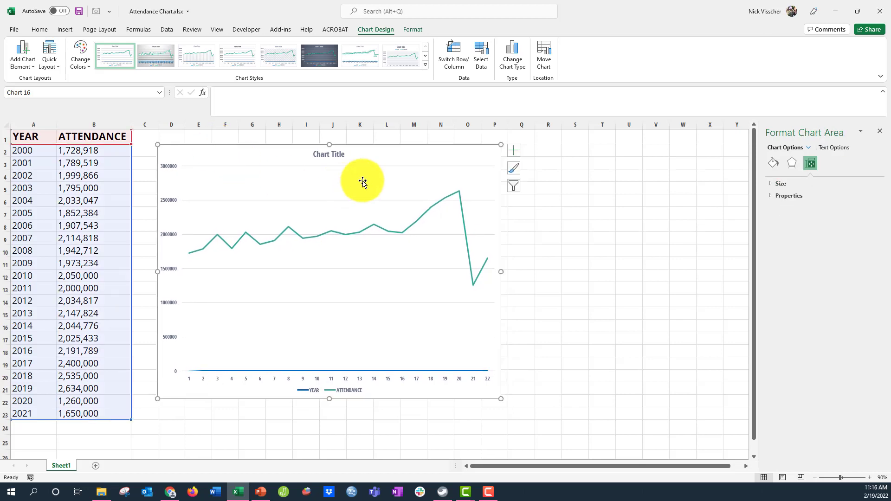
{"action": "left_click", "coordinate": [567, 235]}
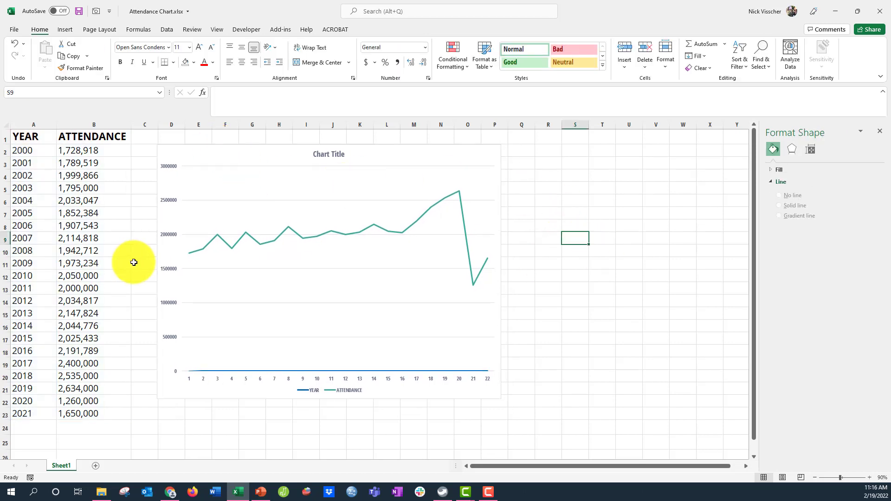
Step: Insert the recommended Line chart, with years along the horizontal axis, from the data in A1:B23
{"action": "left_click_drag", "start_coordinate": [37, 137], "coordinate": [106, 412]}
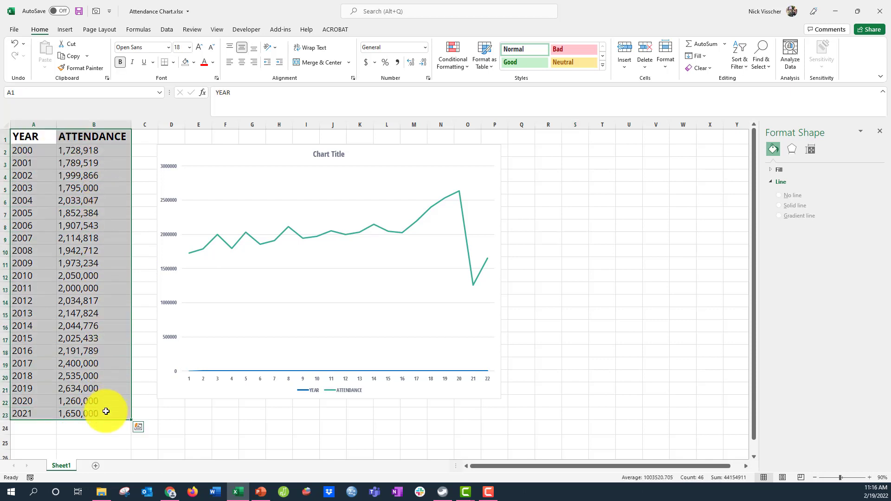
{"action": "left_click", "coordinate": [67, 28]}
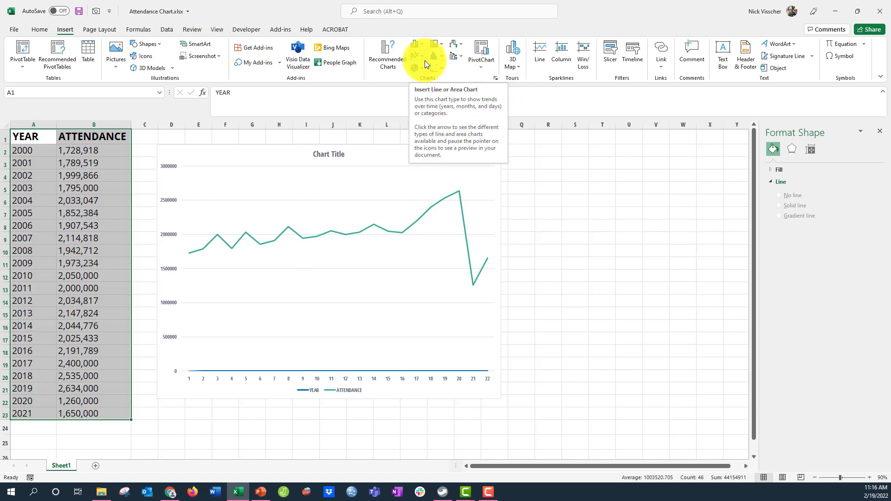
{"action": "left_click", "coordinate": [372, 68]}
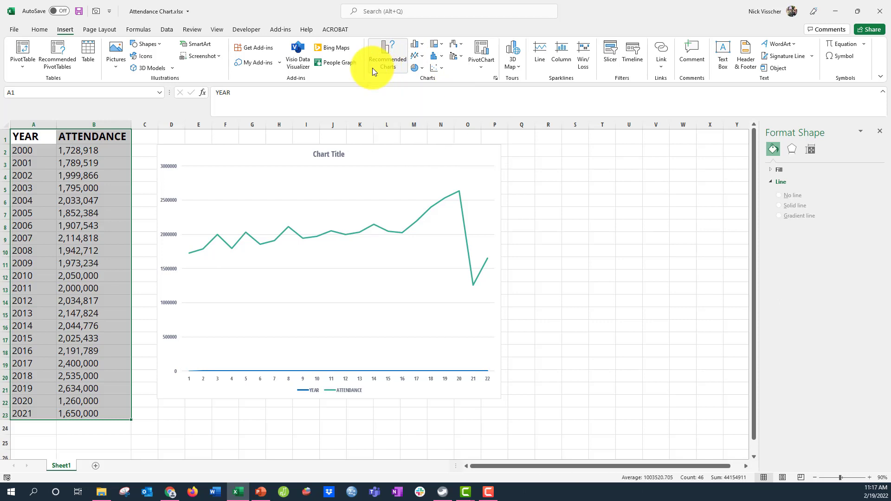
{"action": "left_click_drag", "start_coordinate": [408, 107], "coordinate": [370, 113]}
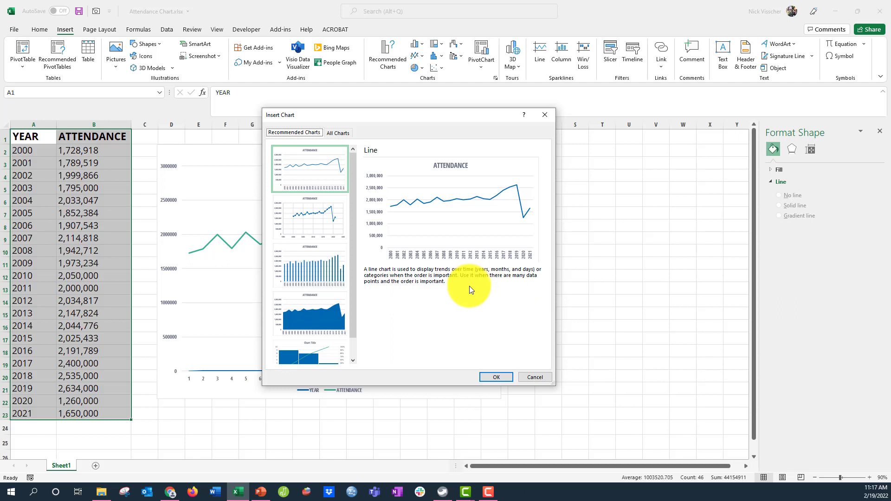
{"action": "left_click", "coordinate": [489, 379]}
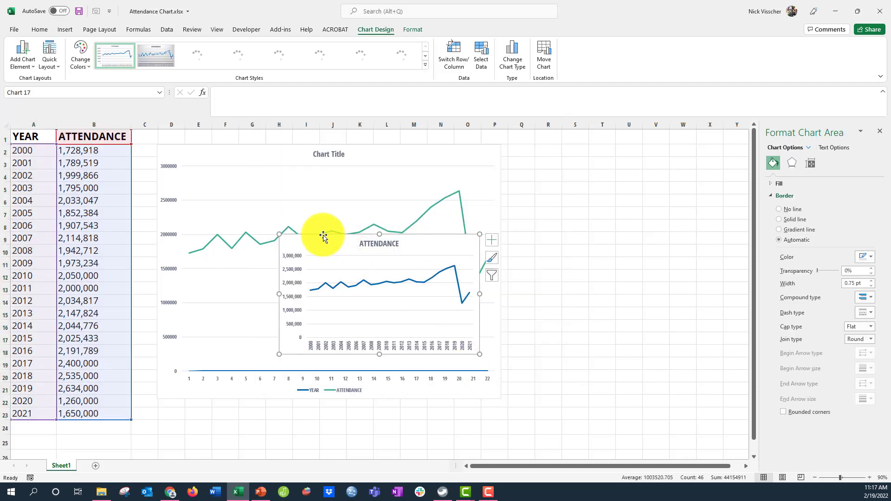
Step: Move the new ATTENDANCE chart onto the first chart and enlarge it to cover that chart completely
{"action": "left_click_drag", "start_coordinate": [324, 236], "coordinate": [201, 147]}
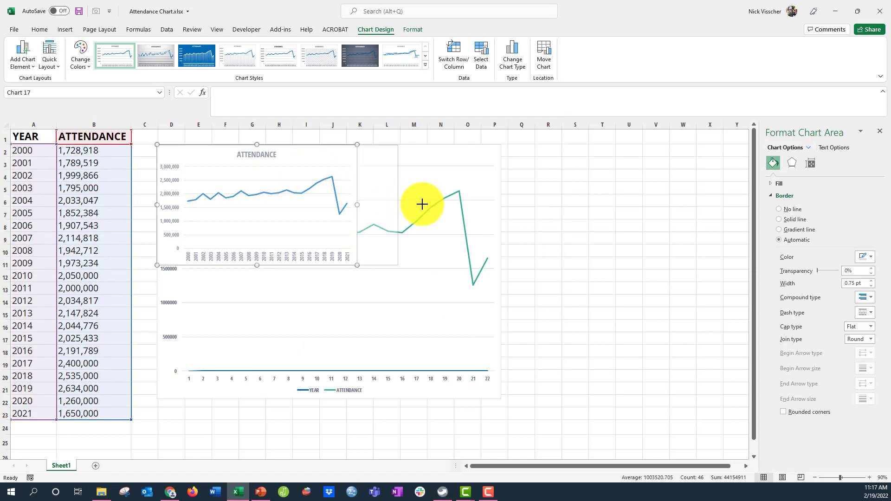
{"action": "left_click_drag", "start_coordinate": [422, 204], "coordinate": [501, 214]}
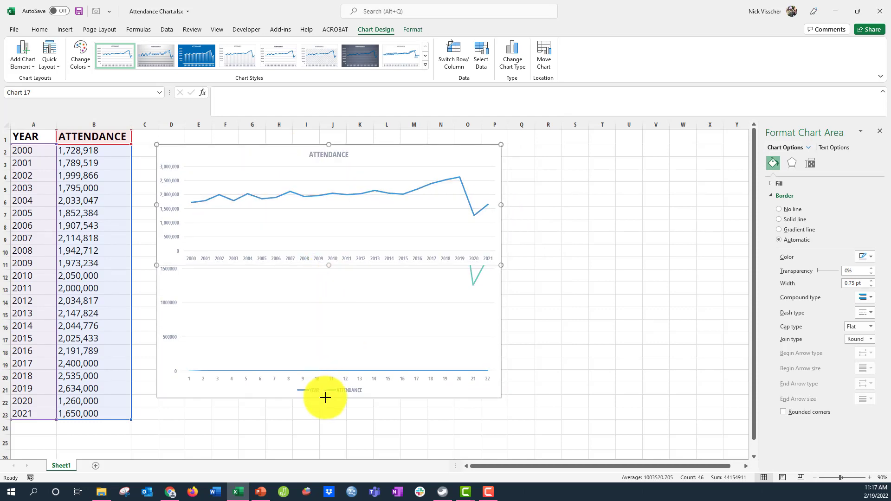
{"action": "left_click_drag", "start_coordinate": [325, 399], "coordinate": [325, 398]}
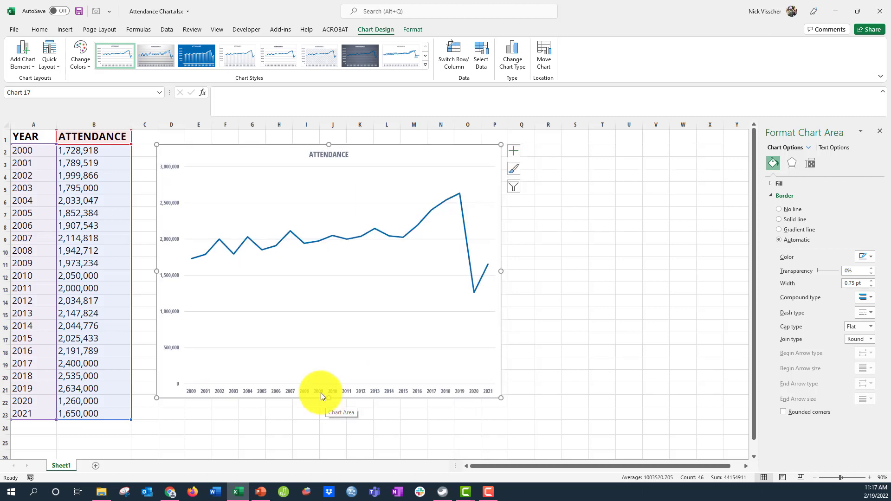
Step: Clear the YEAR header from cell A1
{"action": "left_click", "coordinate": [141, 138]}
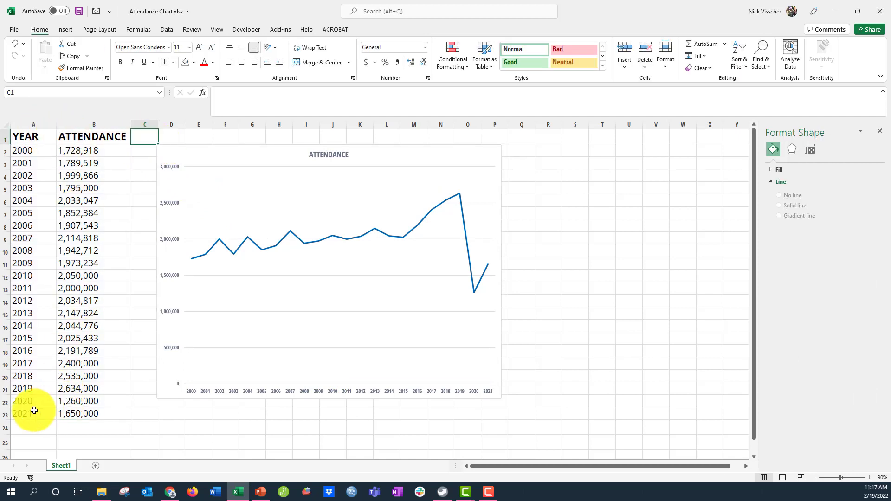
{"action": "left_click", "coordinate": [43, 138]}
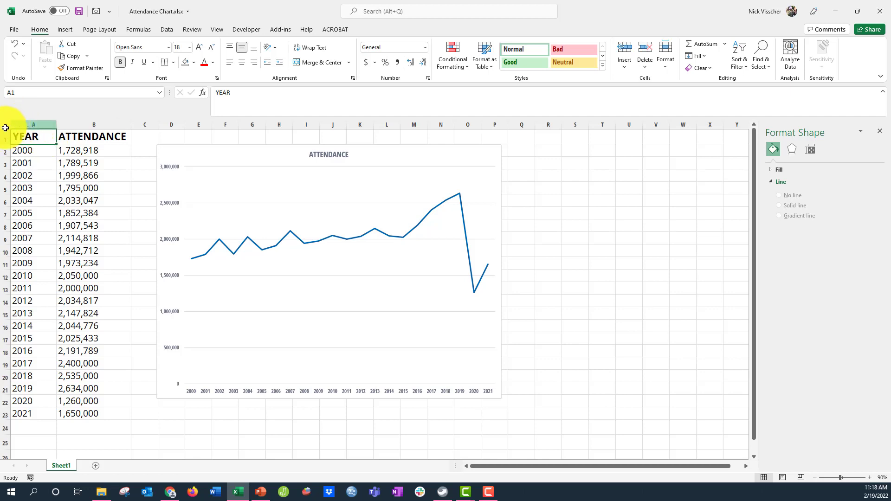
{"action": "key", "text": "BackSpace"}
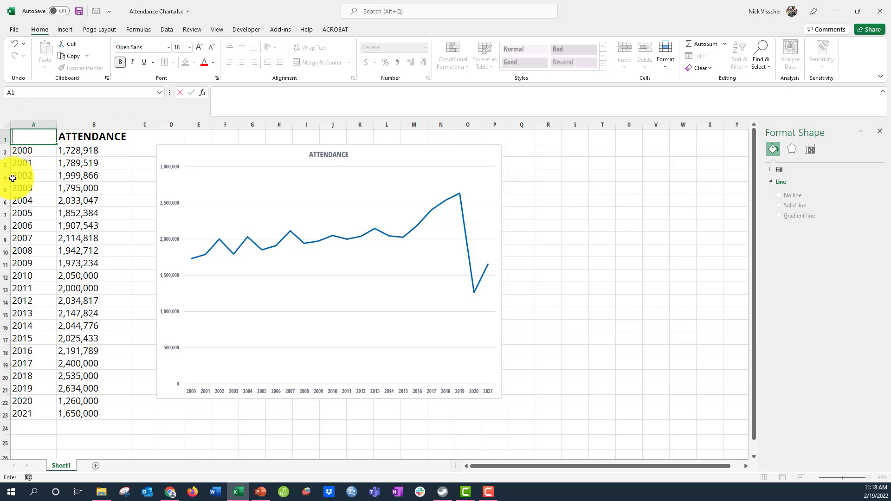
{"action": "key", "text": "Return"}
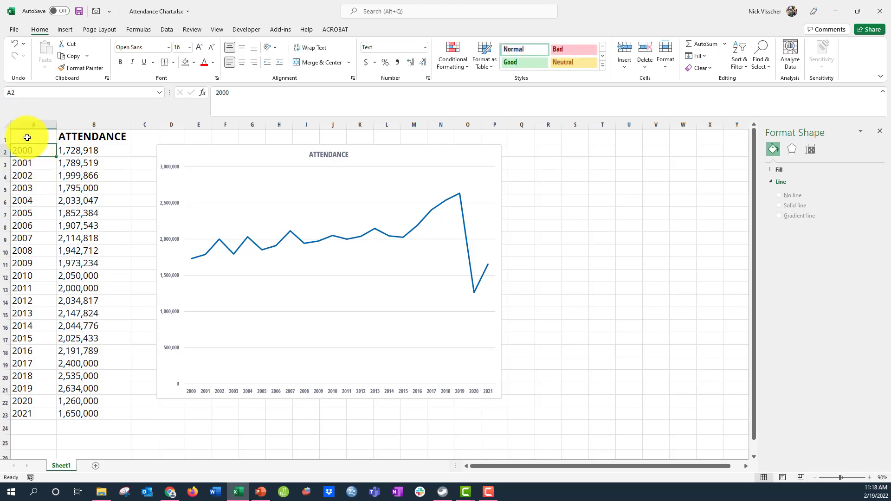
Step: Insert a basic 2-D Line chart from the data in A1:B23
{"action": "left_click_drag", "start_coordinate": [23, 136], "coordinate": [73, 415]}
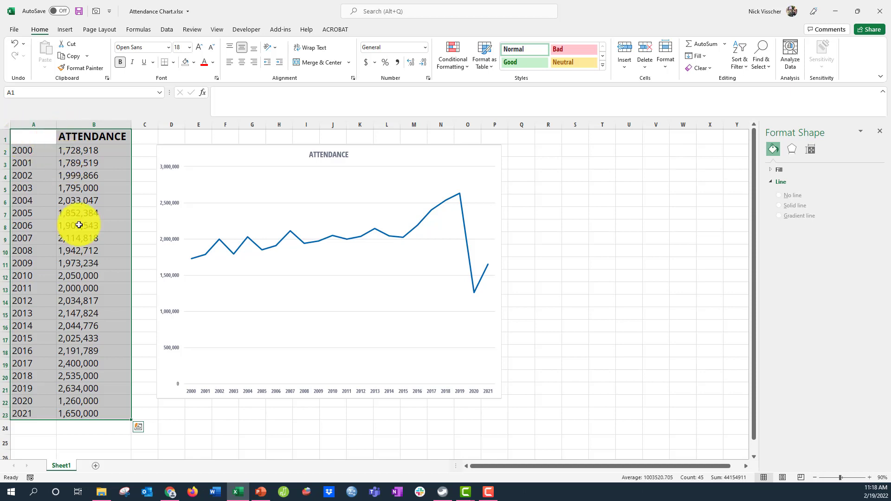
{"action": "left_click", "coordinate": [72, 31]}
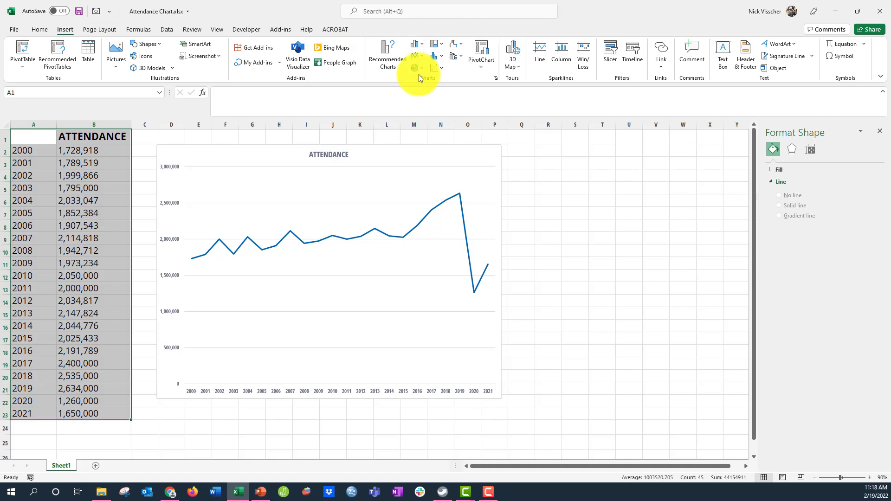
{"action": "left_click", "coordinate": [420, 55]}
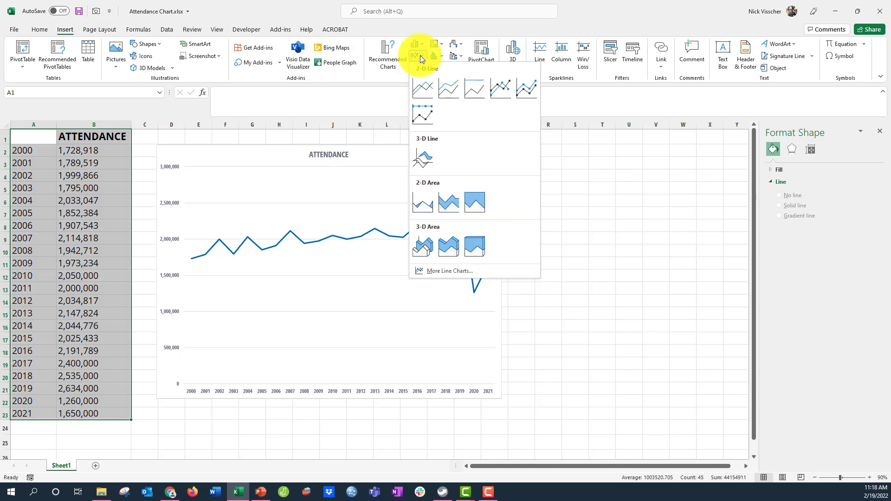
{"action": "left_click", "coordinate": [420, 88]}
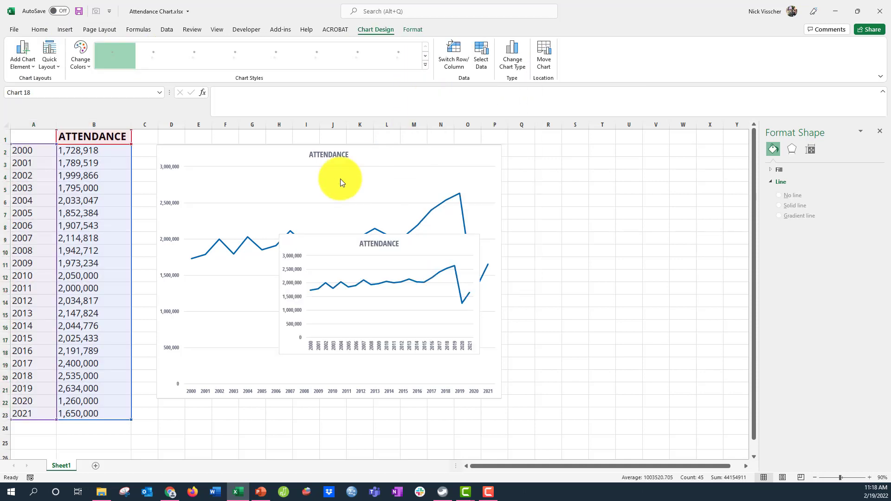
Step: Move the new ATTENDANCE chart onto the existing charts beside the data and enlarge it to cover them completely
{"action": "left_click_drag", "start_coordinate": [334, 234], "coordinate": [212, 142]}
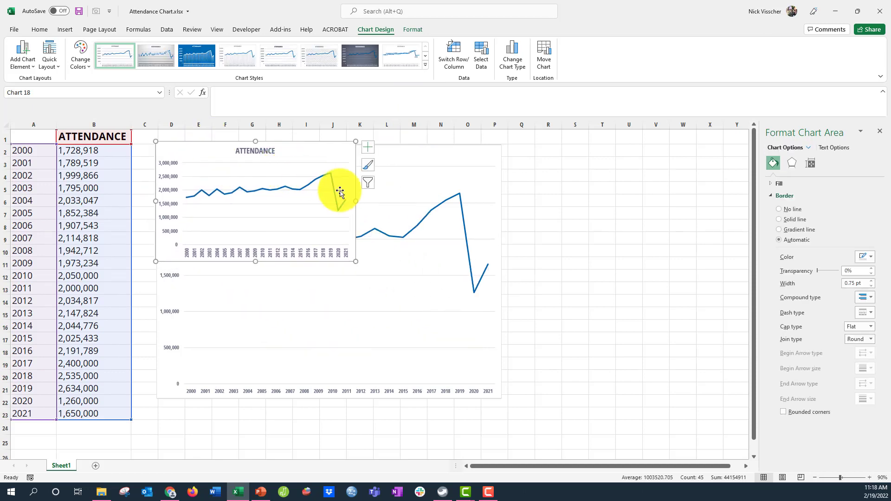
{"action": "left_click_drag", "start_coordinate": [423, 194], "coordinate": [503, 194]}
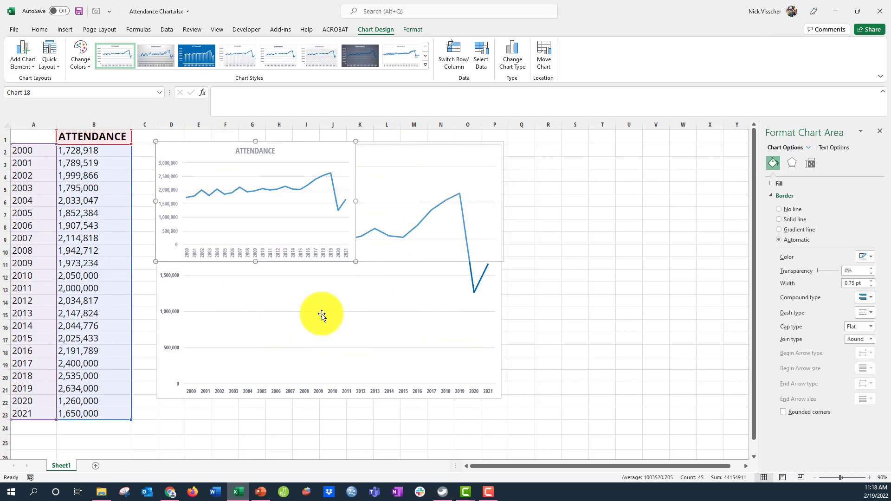
{"action": "left_click_drag", "start_coordinate": [331, 263], "coordinate": [319, 402]}
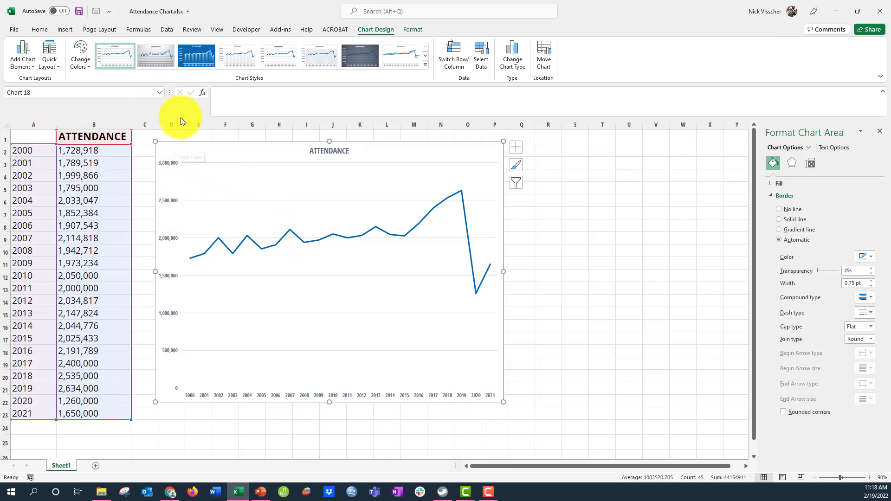
Step: Move the two upper ATTENDANCE charts aside to around column R, uncovering the original chart beside the data
{"action": "left_click_drag", "start_coordinate": [175, 145], "coordinate": [540, 152]}
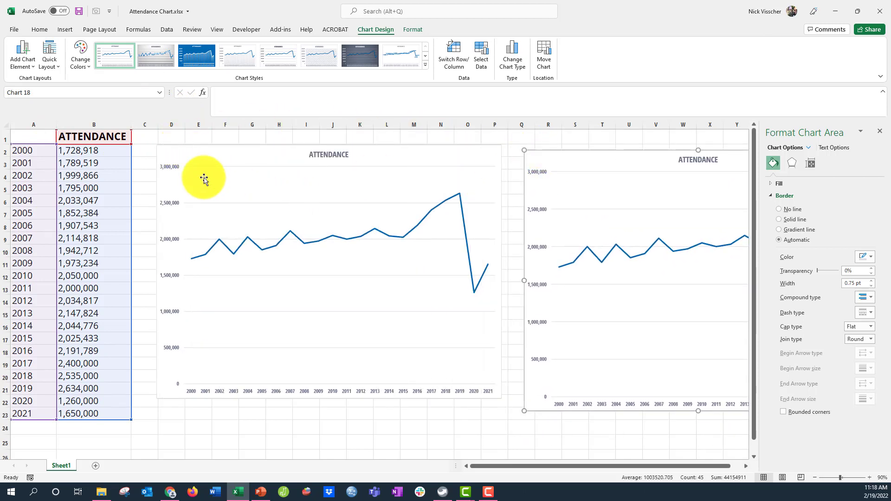
{"action": "left_click", "coordinate": [167, 153]}
{"action": "left_click_drag", "start_coordinate": [166, 147], "coordinate": [543, 158]}
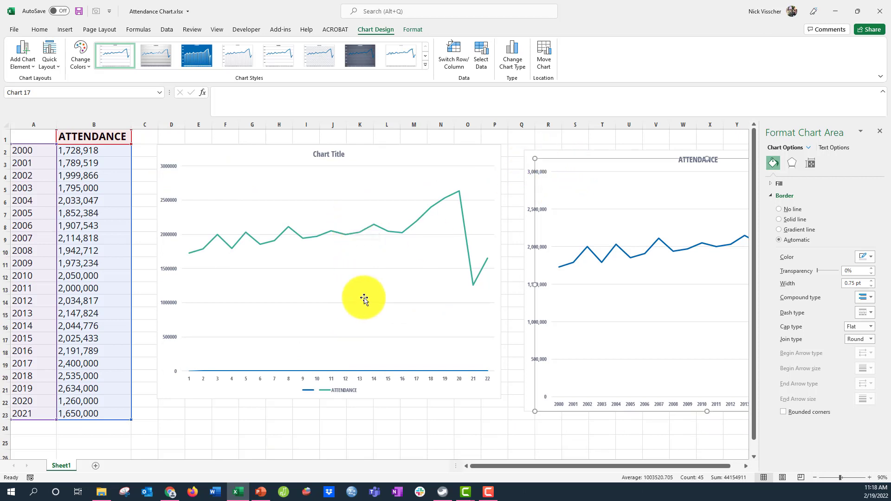
Step: Examine the series and horizontal axis labels in the data source of the original chart, leaving its settings unchanged
{"action": "left_click", "coordinate": [410, 256]}
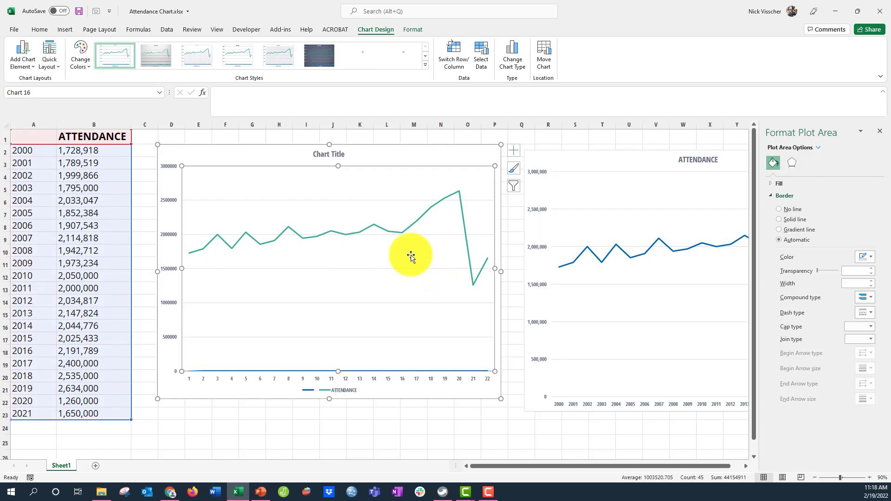
{"action": "right_click", "coordinate": [411, 256]}
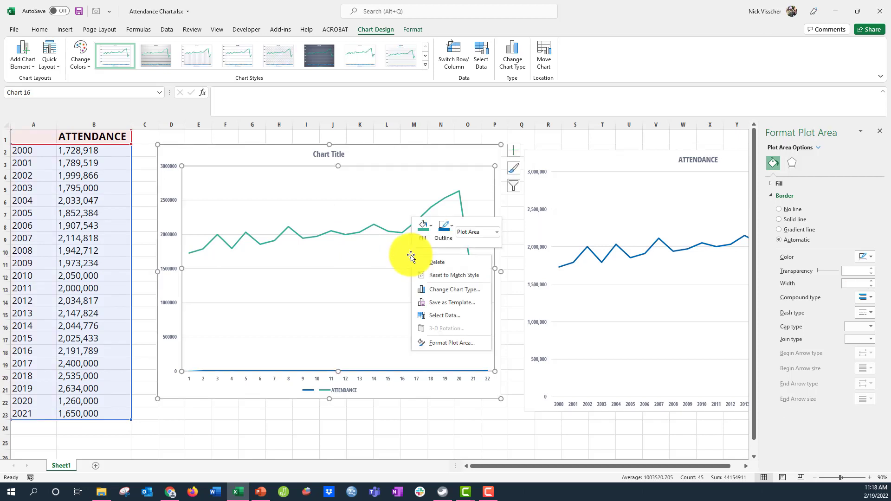
{"action": "left_click", "coordinate": [478, 317]}
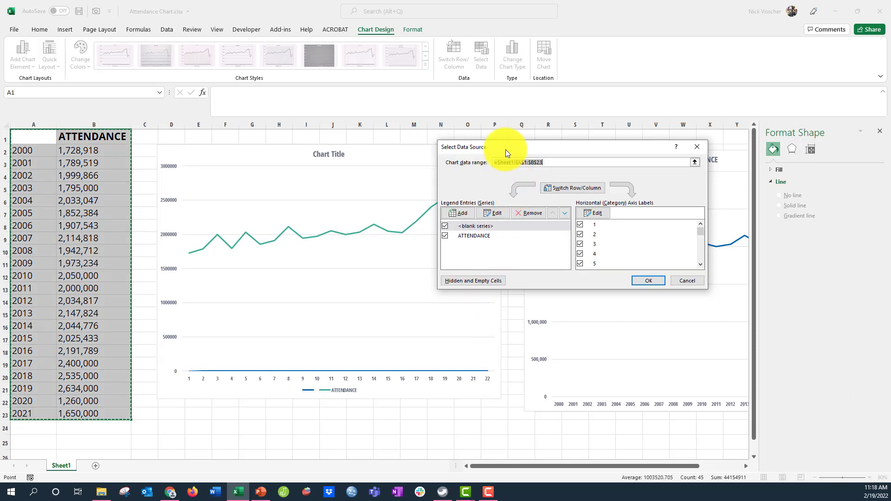
{"action": "left_click_drag", "start_coordinate": [505, 146], "coordinate": [380, 186]}
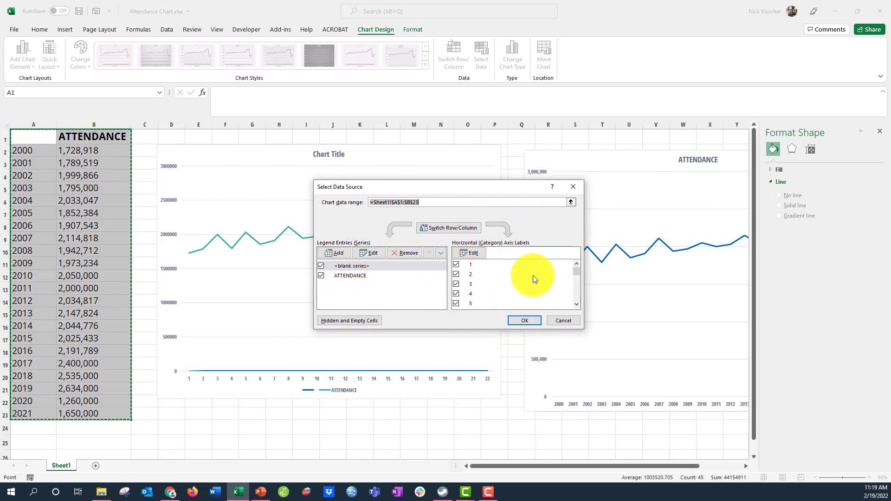
{"action": "left_click_drag", "start_coordinate": [370, 188], "coordinate": [526, 168]}
{"action": "left_click", "coordinate": [502, 255]}
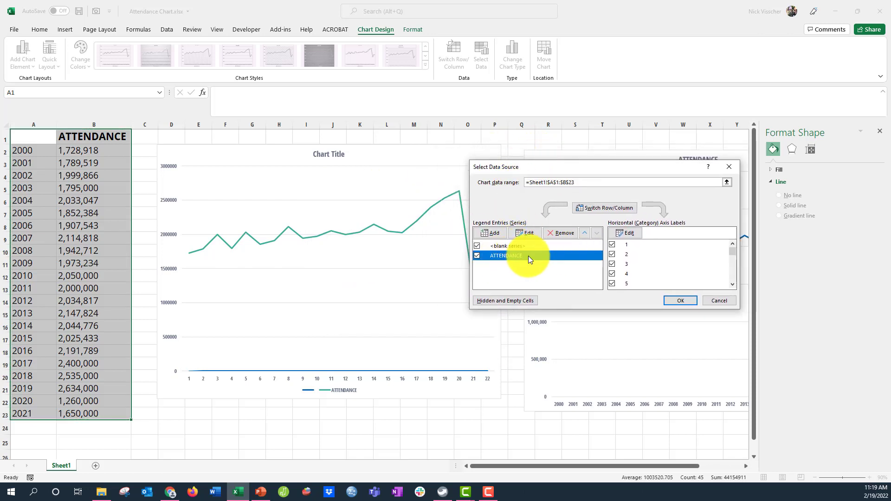
{"action": "left_click", "coordinate": [529, 246]}
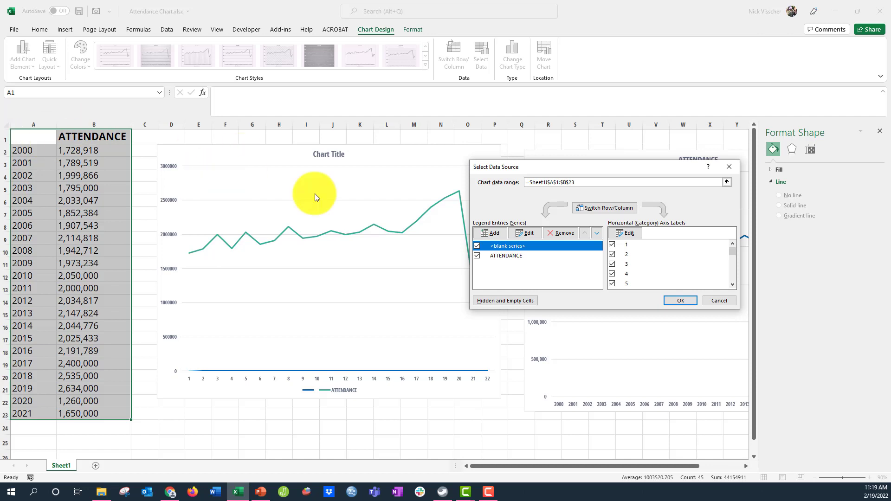
{"action": "left_click", "coordinate": [719, 301]}
{"action": "left_click", "coordinate": [323, 258]}
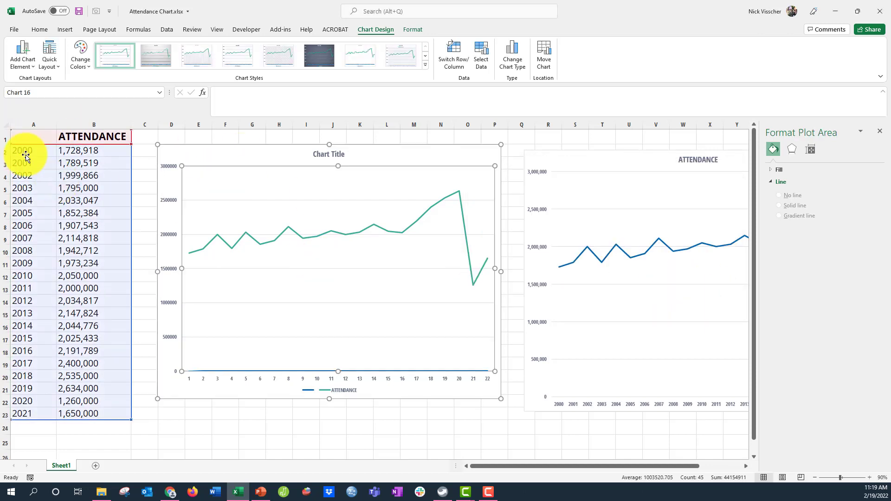
Step: Enter the header YEAR in cell A1
{"action": "left_click", "coordinate": [29, 137]}
{"action": "type", "text": "ye"}
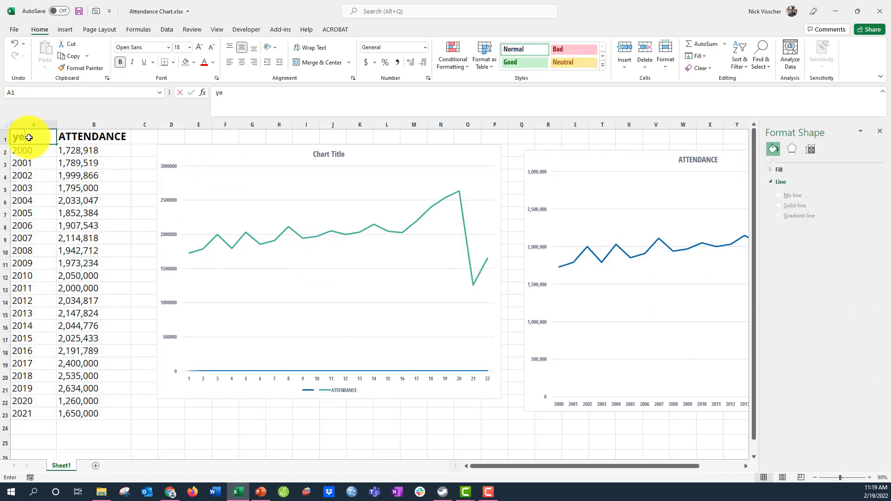
{"action": "type", "text": "ar"}
{"action": "key", "text": "BackSpace"}
{"action": "key", "text": "BackSpace"}
{"action": "key", "text": "BackSpace"}
{"action": "key", "text": "BackSpace"}
{"action": "type", "text": "YEAR"}
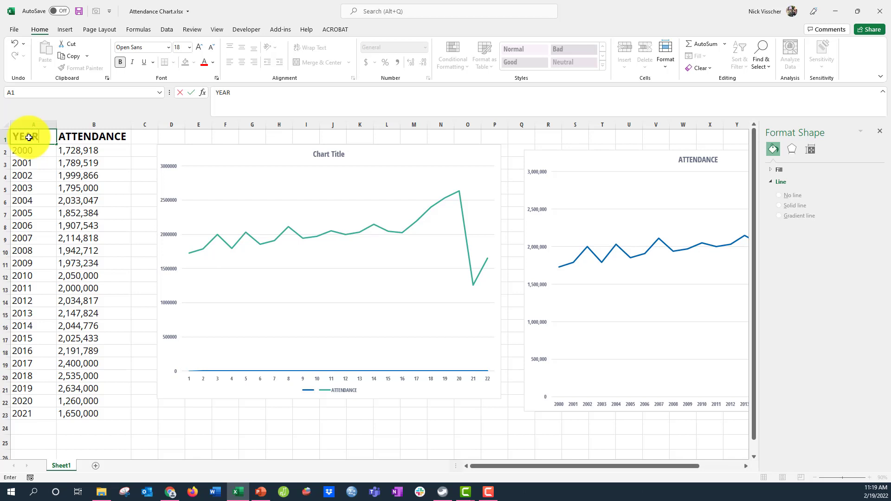
{"action": "key", "text": "Return"}
Step: Remove the YEAR series from the original chart's data source
{"action": "left_click", "coordinate": [351, 252]}
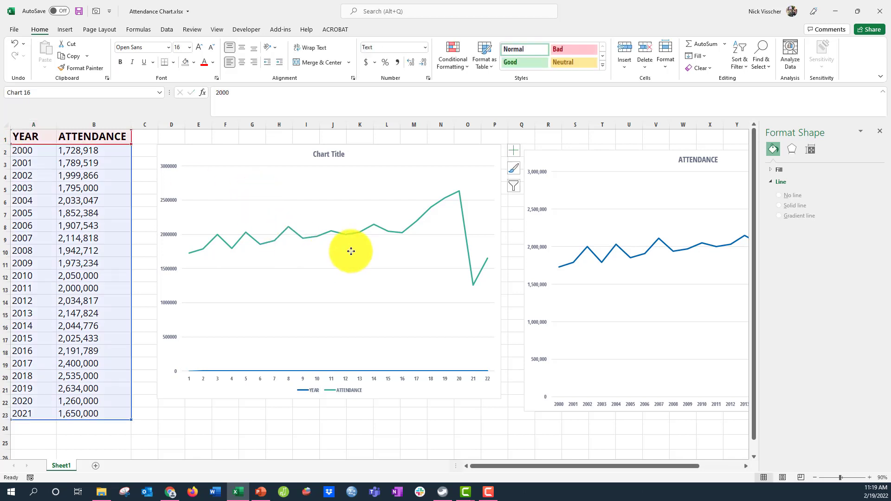
{"action": "right_click", "coordinate": [393, 255]}
{"action": "left_click", "coordinate": [450, 316]}
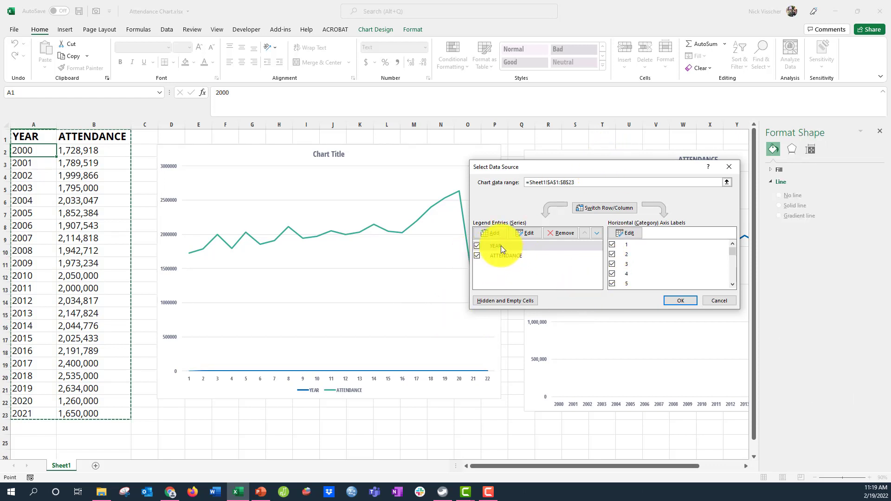
{"action": "left_click", "coordinate": [500, 245]}
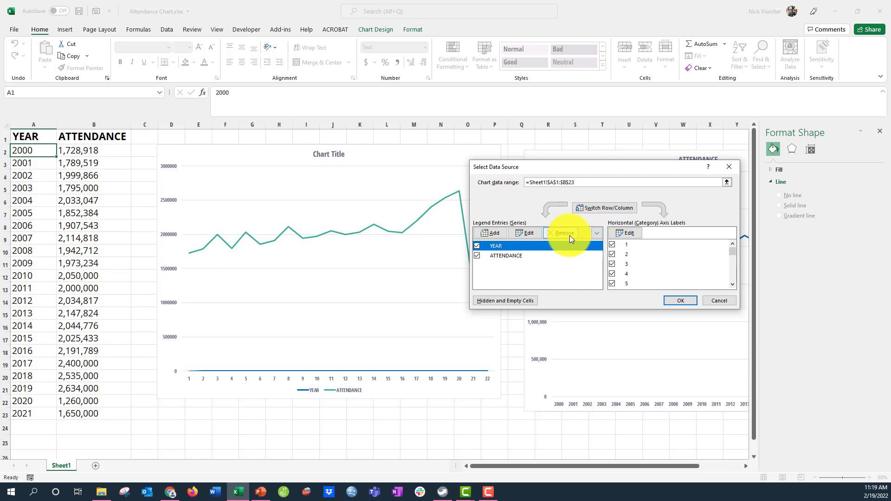
{"action": "left_click", "coordinate": [570, 236]}
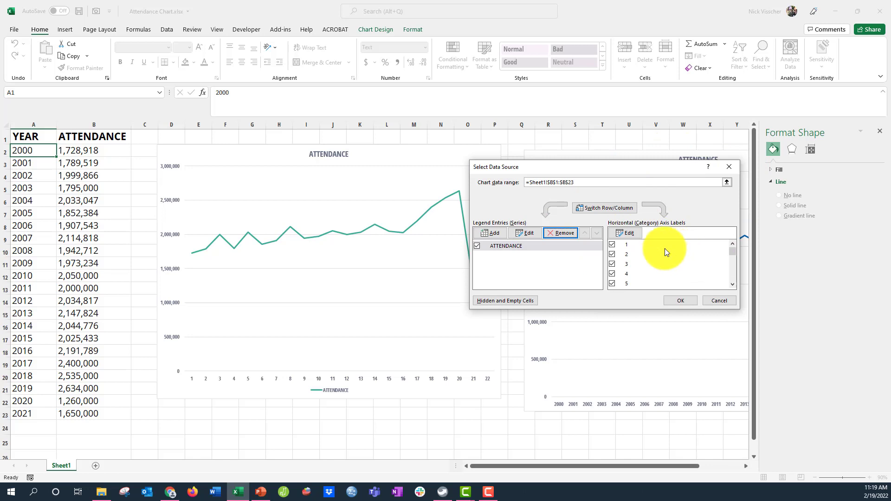
Step: Set the chart's horizontal axis labels to the years in A2:A23 and apply the data source changes
{"action": "left_click", "coordinate": [638, 232]}
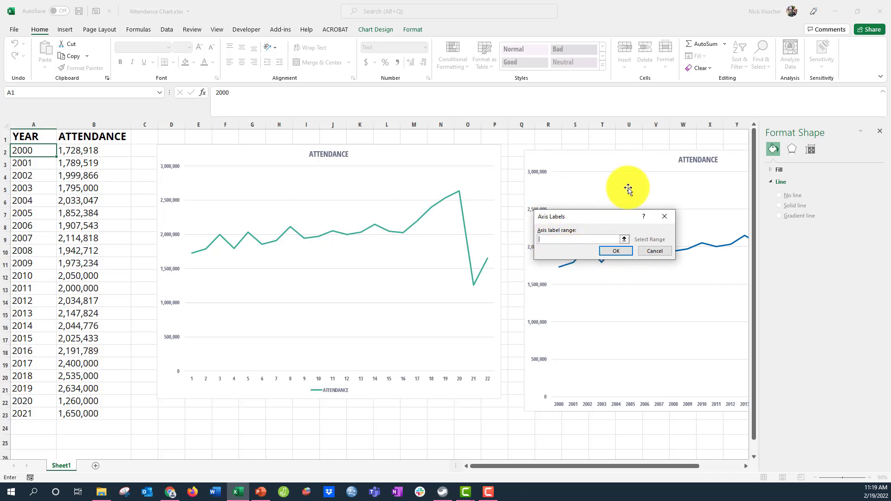
{"action": "left_click", "coordinate": [624, 240]}
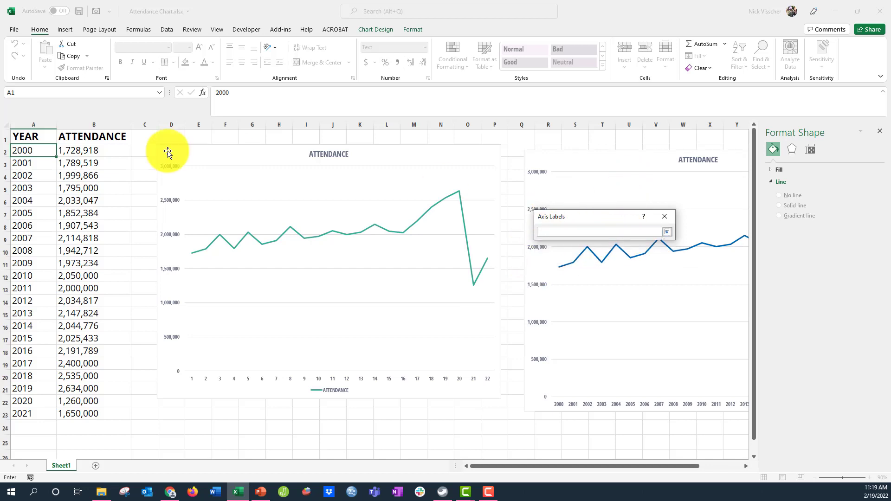
{"action": "left_click_drag", "start_coordinate": [44, 156], "coordinate": [38, 417]}
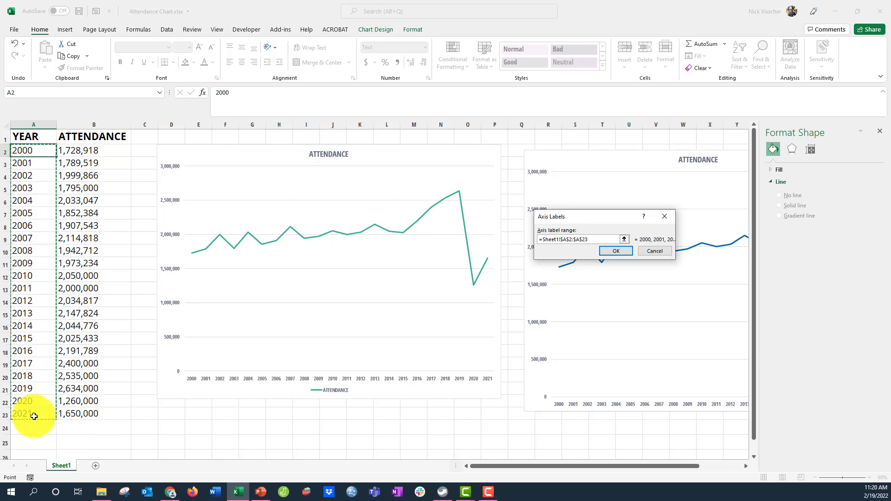
{"action": "left_click", "coordinate": [618, 252]}
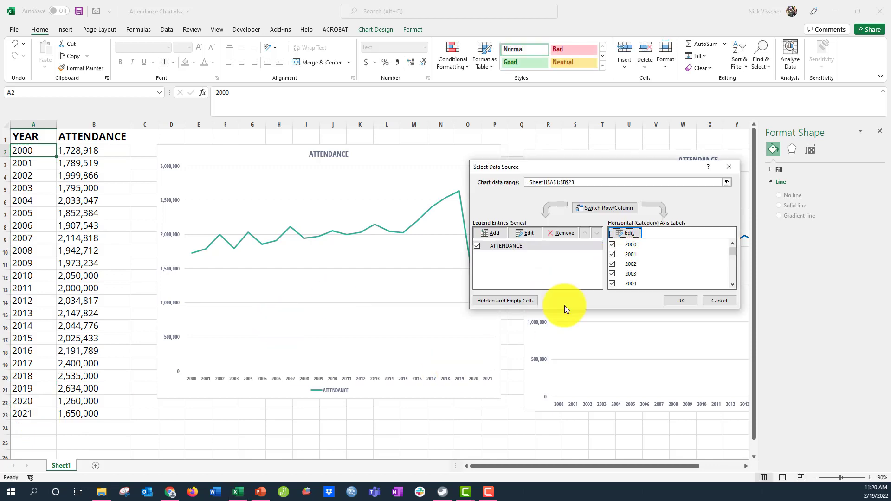
{"action": "left_click", "coordinate": [682, 301]}
Step: Delete the ATTENDANCE legend from the original chart
{"action": "left_click", "coordinate": [269, 189]}
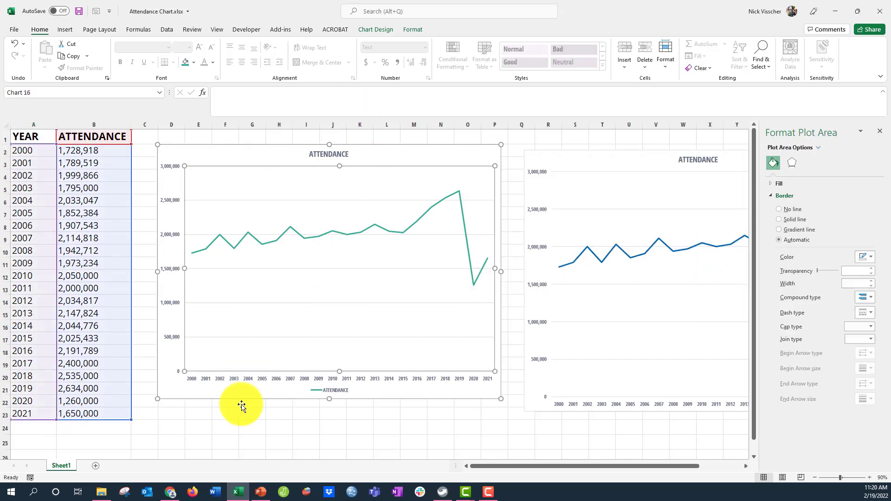
{"action": "left_click", "coordinate": [342, 394]}
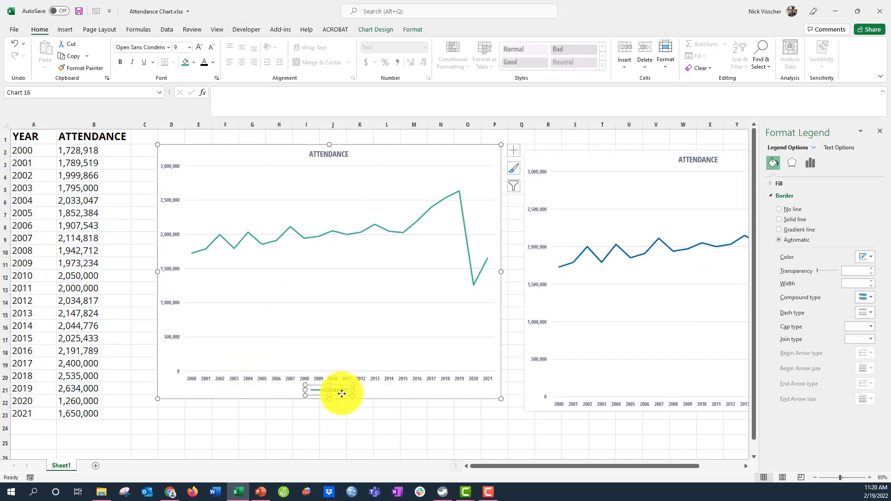
{"action": "key", "text": "Delete"}
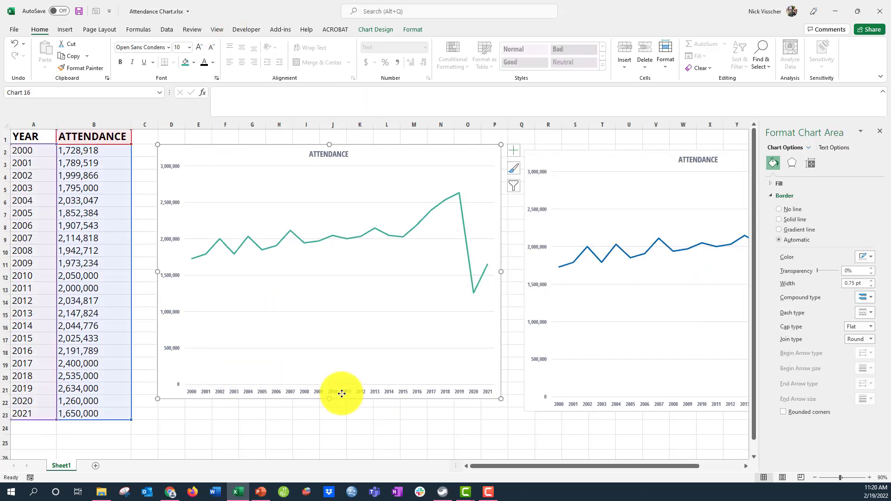
Step: Increase the font size of the chart's vertical axis labels to 14
{"action": "left_click", "coordinate": [171, 167]}
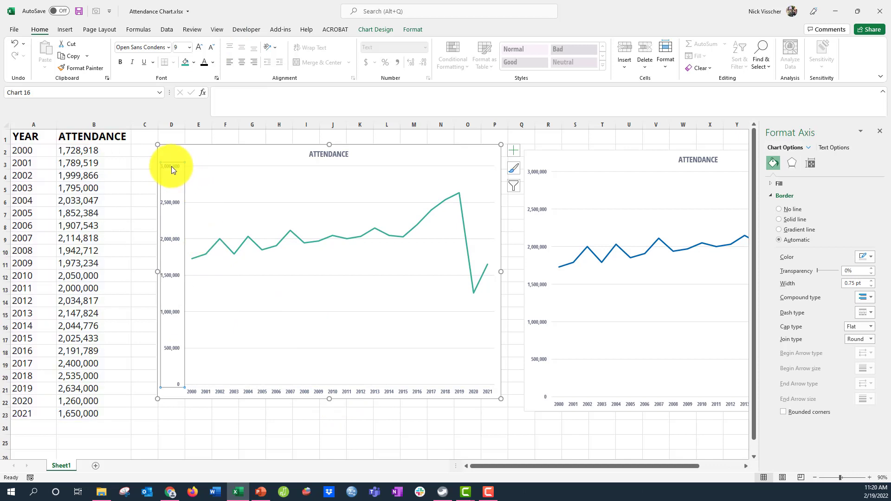
{"action": "left_click", "coordinate": [199, 48]}
{"action": "left_click", "coordinate": [198, 48]}
{"action": "left_click", "coordinate": [198, 48]}
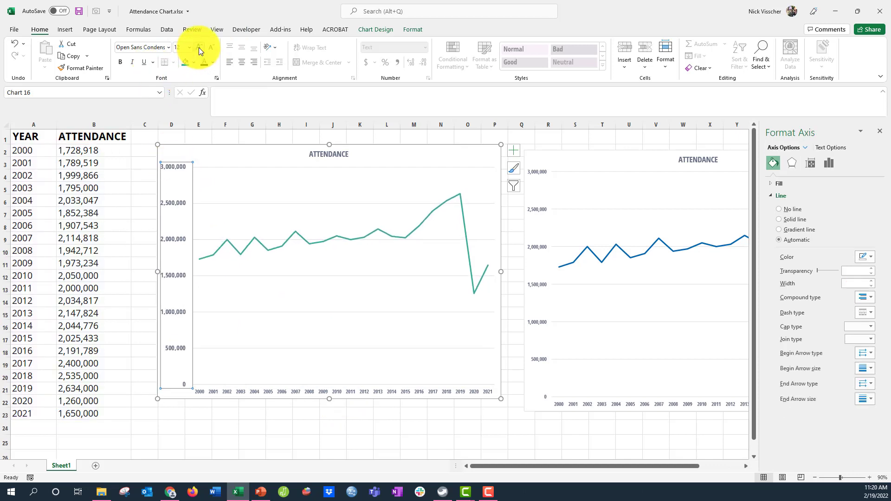
{"action": "left_click", "coordinate": [199, 47]}
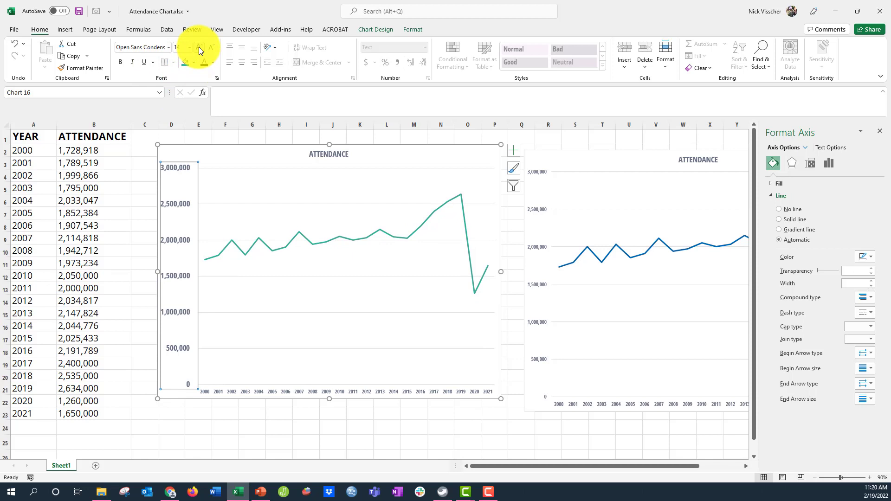
Step: Increase the font size of the chart's horizontal axis year labels to 14
{"action": "left_click", "coordinate": [218, 392]}
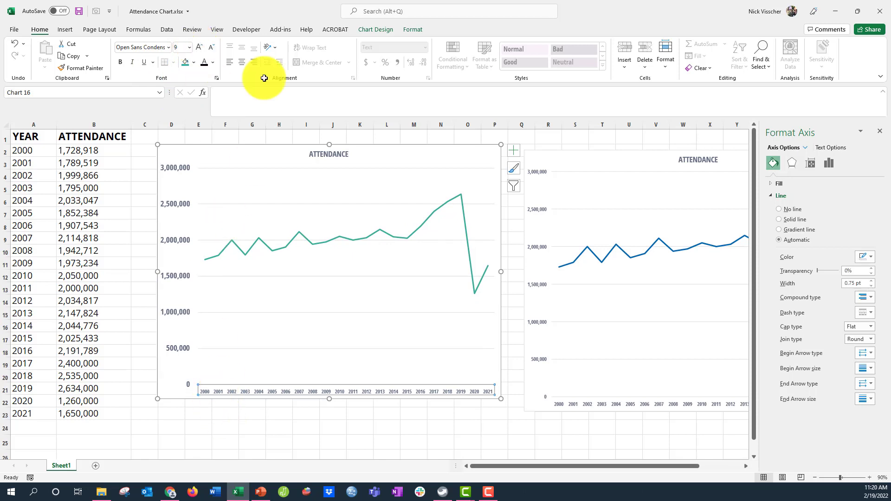
{"action": "left_click", "coordinate": [200, 49]}
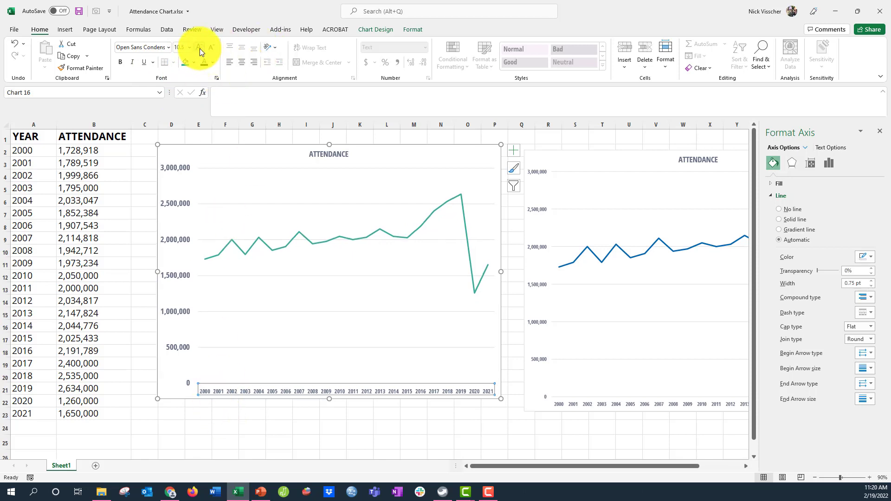
{"action": "left_click", "coordinate": [199, 48]}
{"action": "left_click", "coordinate": [200, 48]}
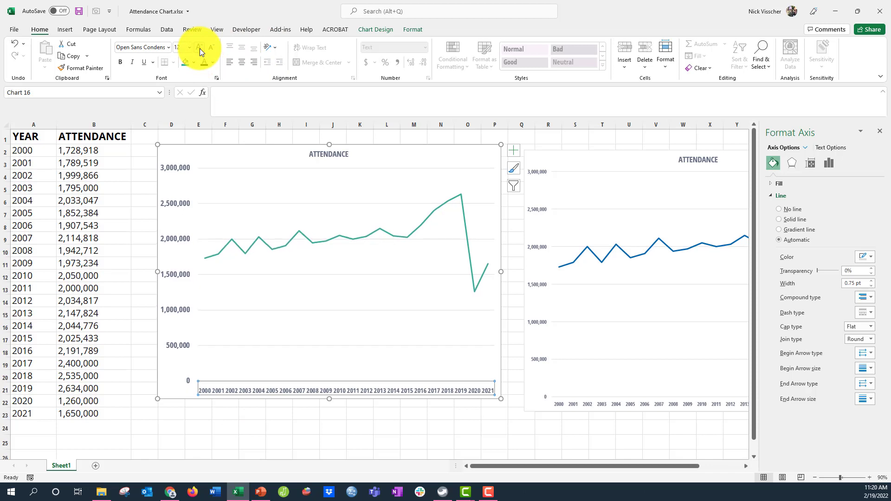
{"action": "left_click", "coordinate": [200, 48]}
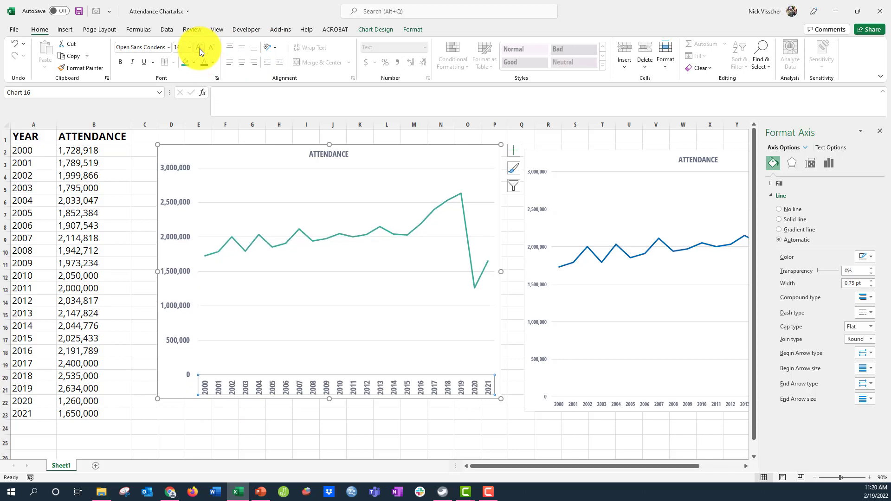
Step: Move the chart closer to the data so its edge reaches column C, and switch to the PowerPoint presentation
{"action": "left_click_drag", "start_coordinate": [189, 145], "coordinate": [175, 141]}
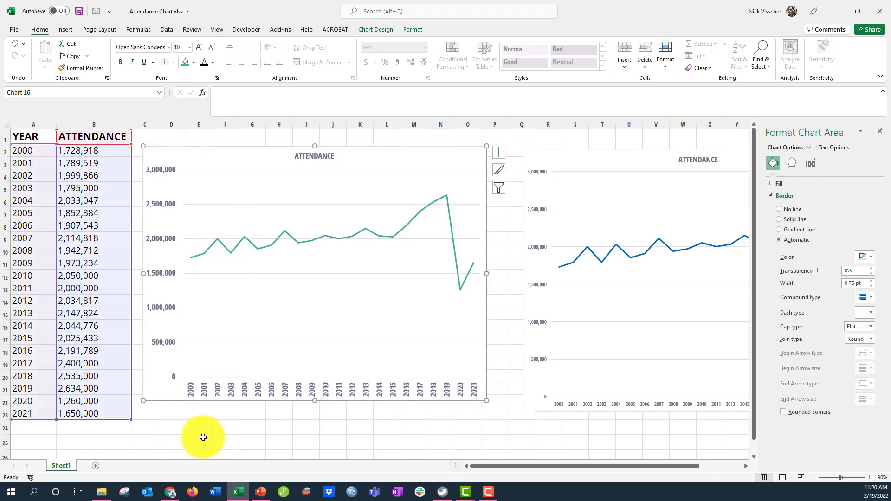
{"action": "left_click", "coordinate": [261, 492]}
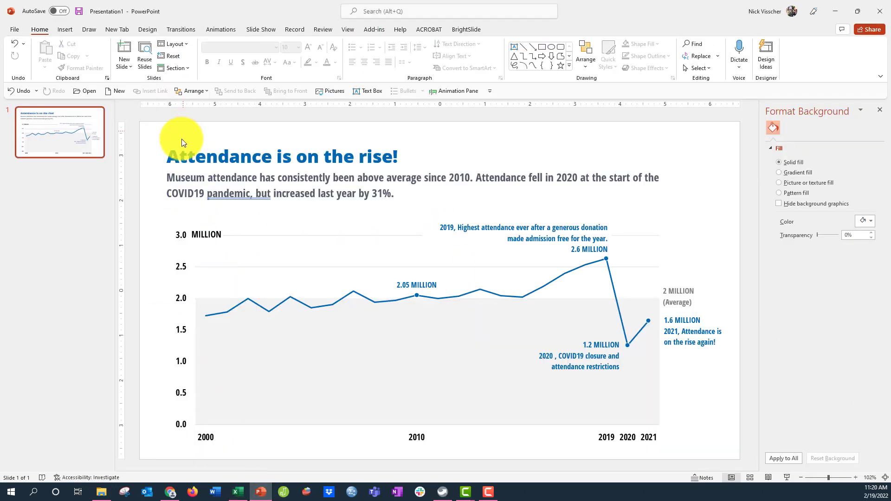